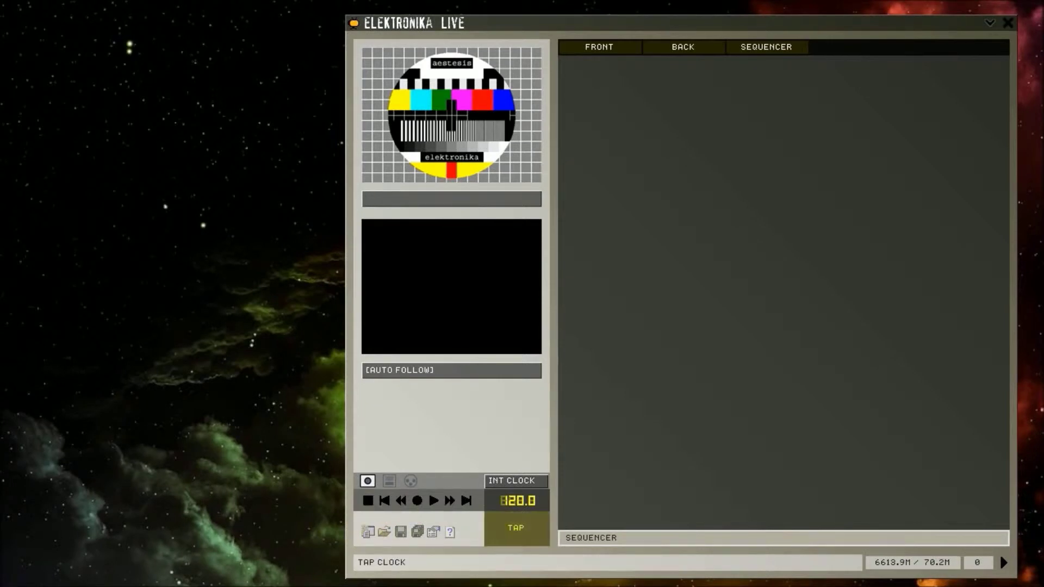
- Show the numbered preset list, start a new project and add a Video Out module to it
{"action": "left_click", "coordinate": [397, 481]}
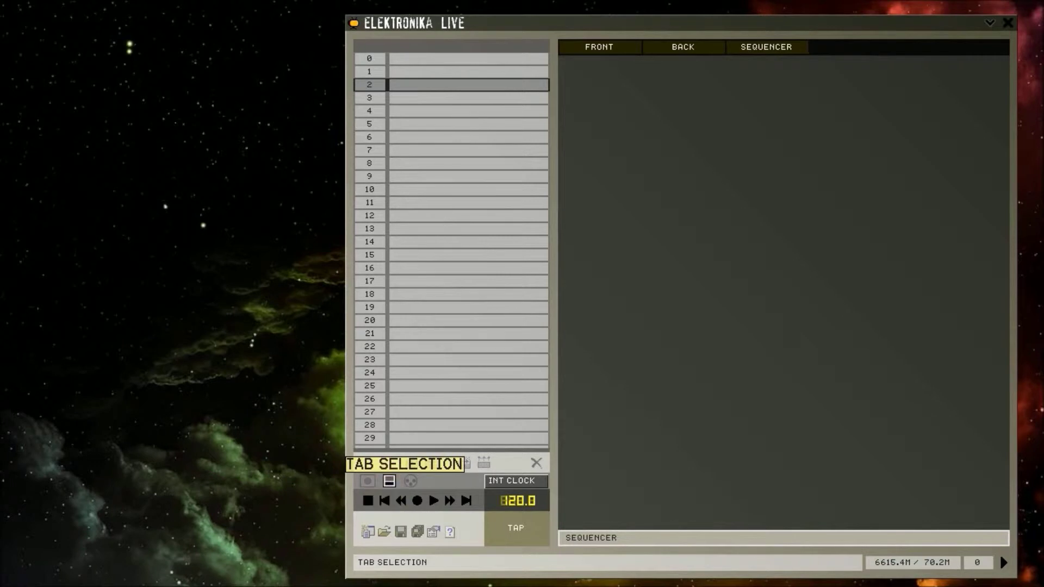
{"action": "left_click", "coordinate": [368, 531]}
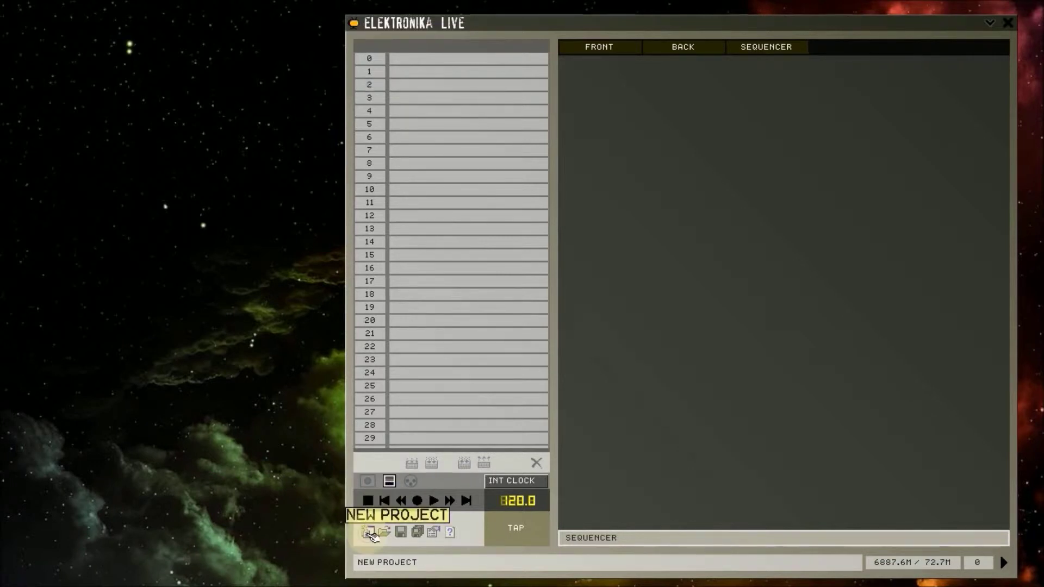
{"action": "right_click", "coordinate": [650, 227]}
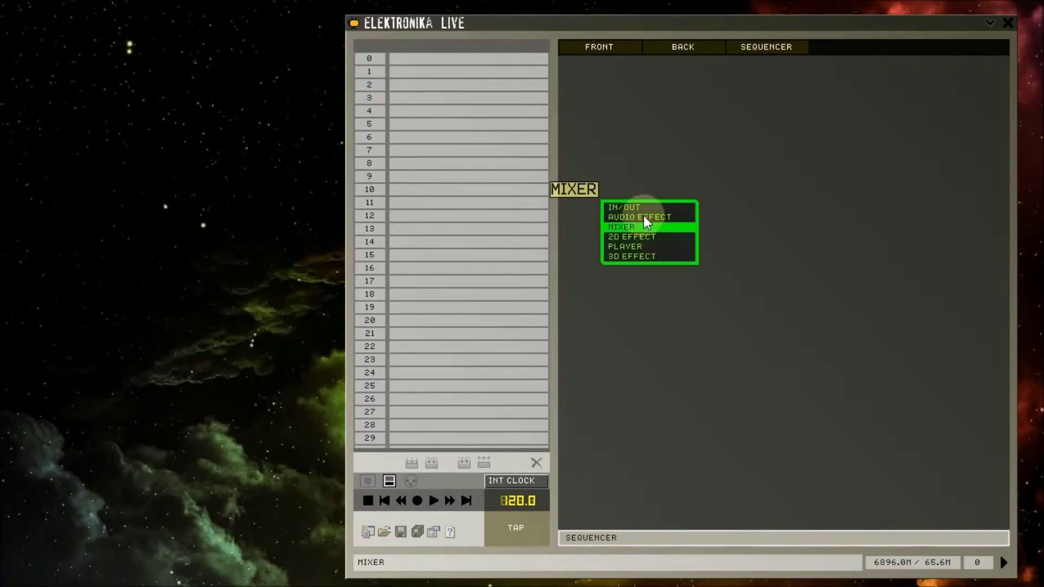
{"action": "mouse_move", "coordinate": [642, 209]}
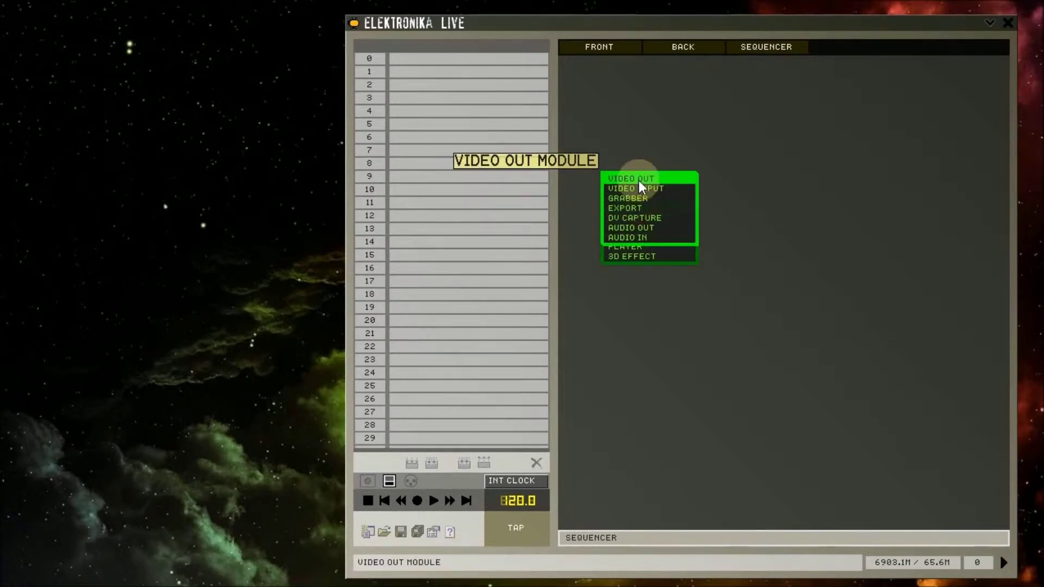
{"action": "left_click", "coordinate": [638, 181]}
- Add a VMix mixer module and a 98 Wrapper player module to the rack
{"action": "right_click", "coordinate": [644, 226]}
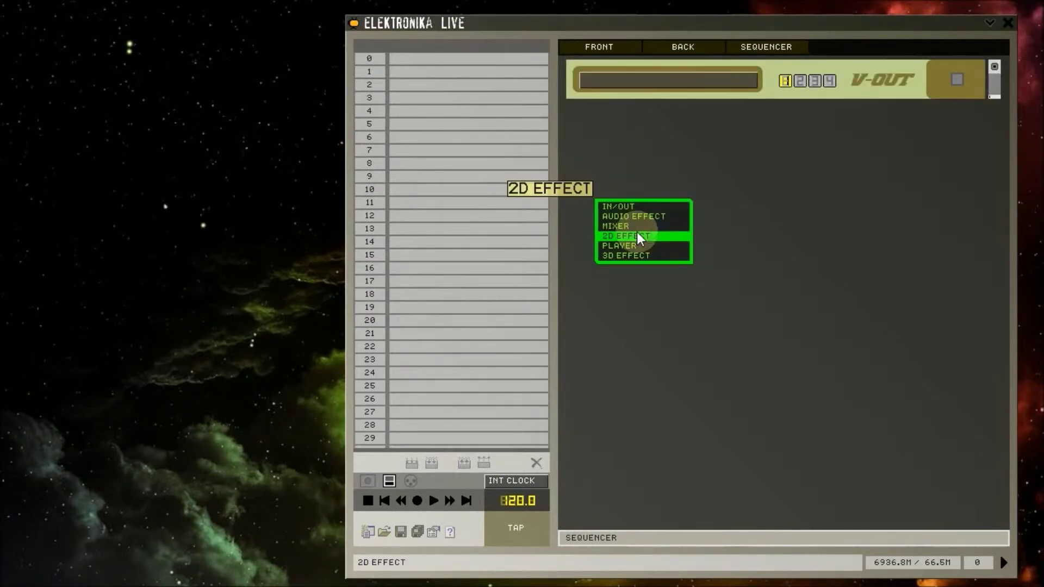
{"action": "mouse_move", "coordinate": [616, 226]}
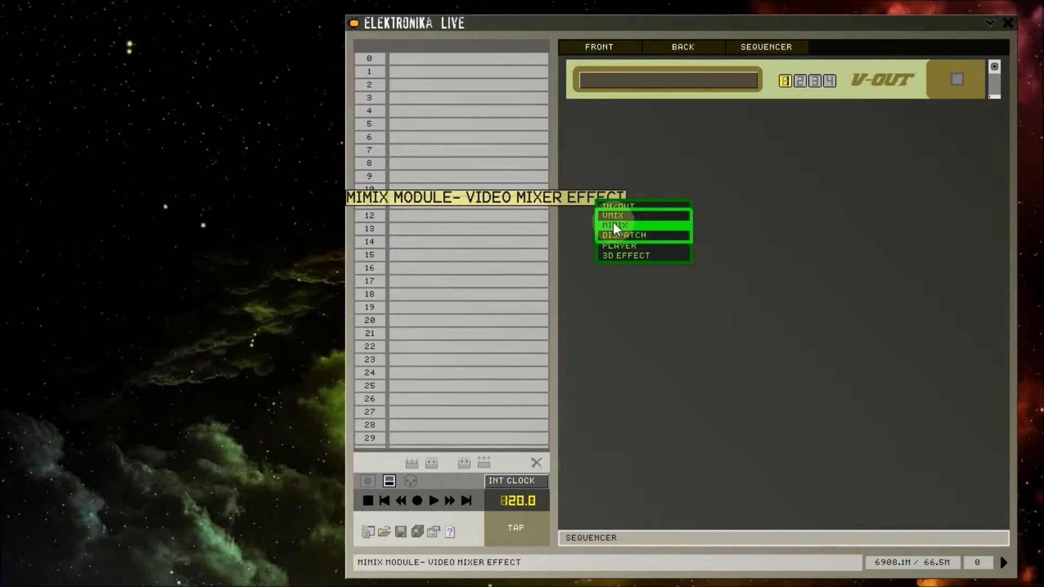
{"action": "left_click", "coordinate": [614, 215]}
{"action": "right_click", "coordinate": [615, 215]}
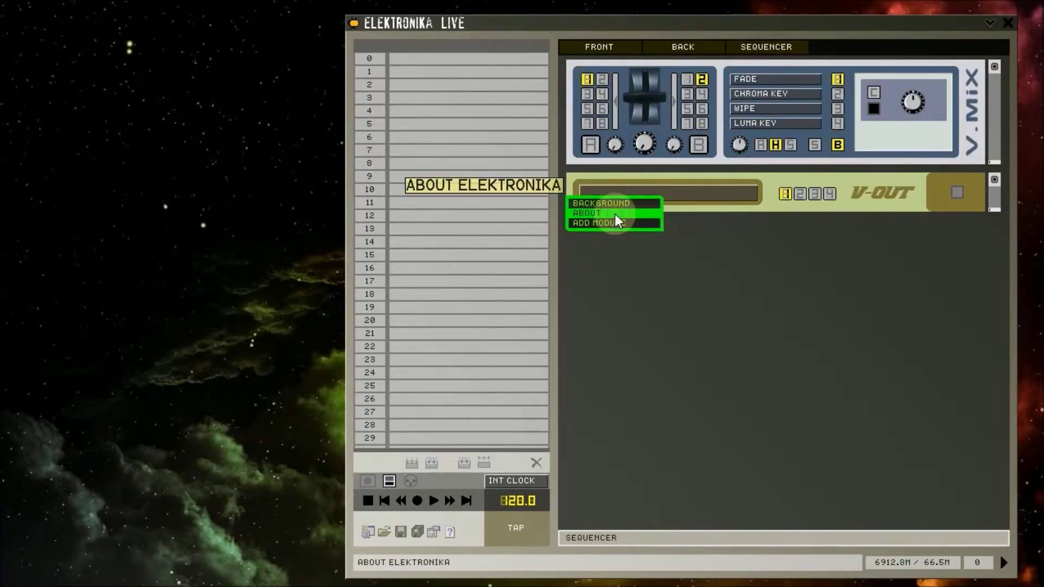
{"action": "left_click", "coordinate": [599, 222]}
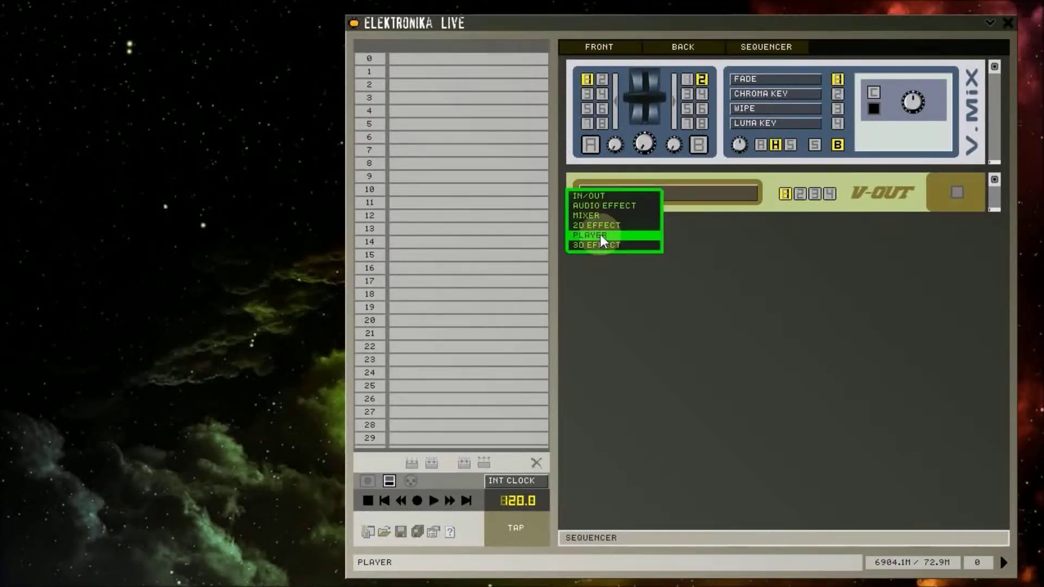
{"action": "mouse_move", "coordinate": [600, 234]}
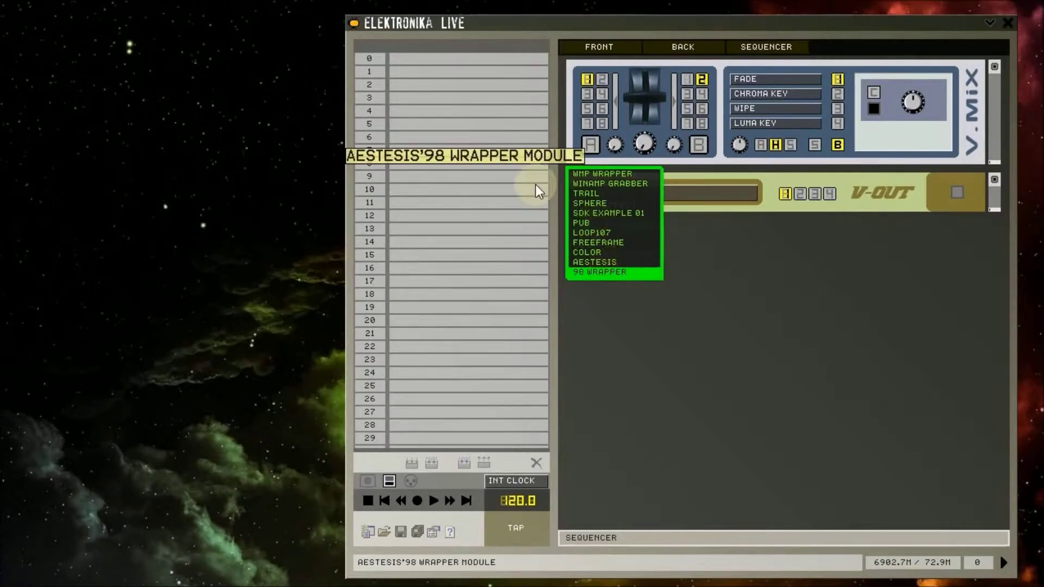
{"action": "left_click", "coordinate": [504, 175]}
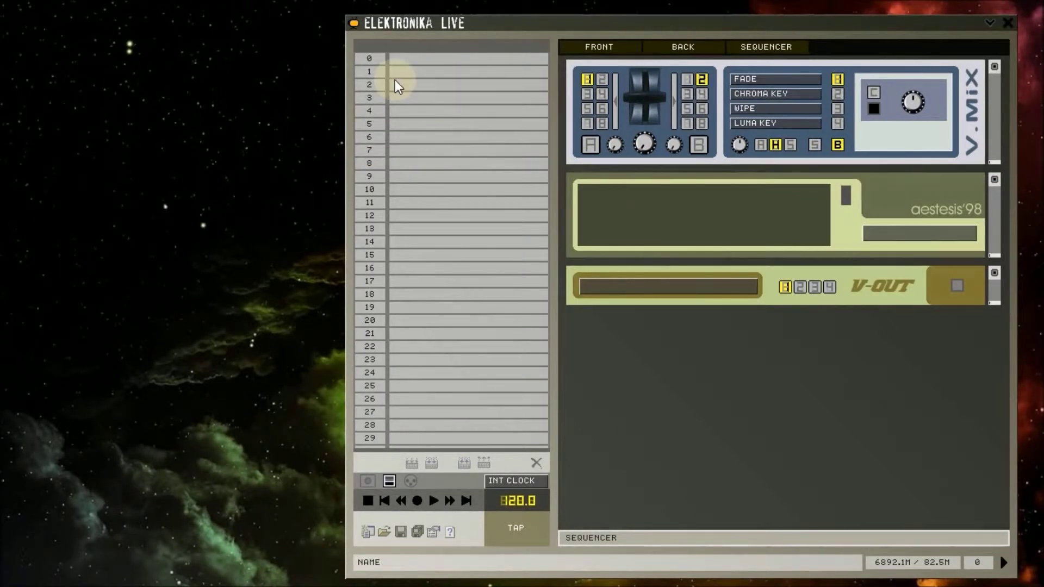
- Store the current rack settings in preset slot 0 and name it "First"
{"action": "left_click", "coordinate": [393, 64]}
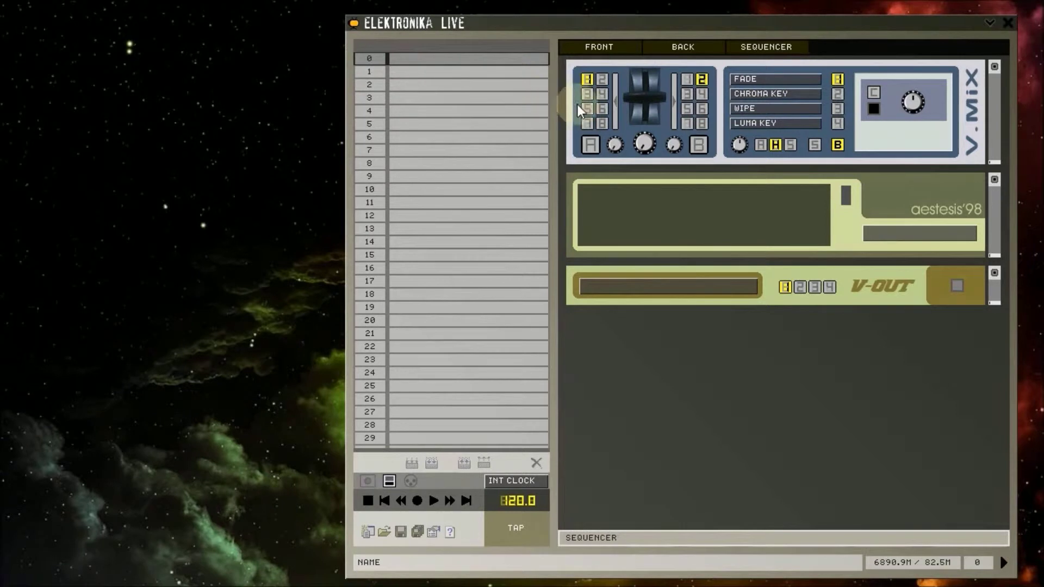
{"action": "left_click", "coordinate": [415, 462]}
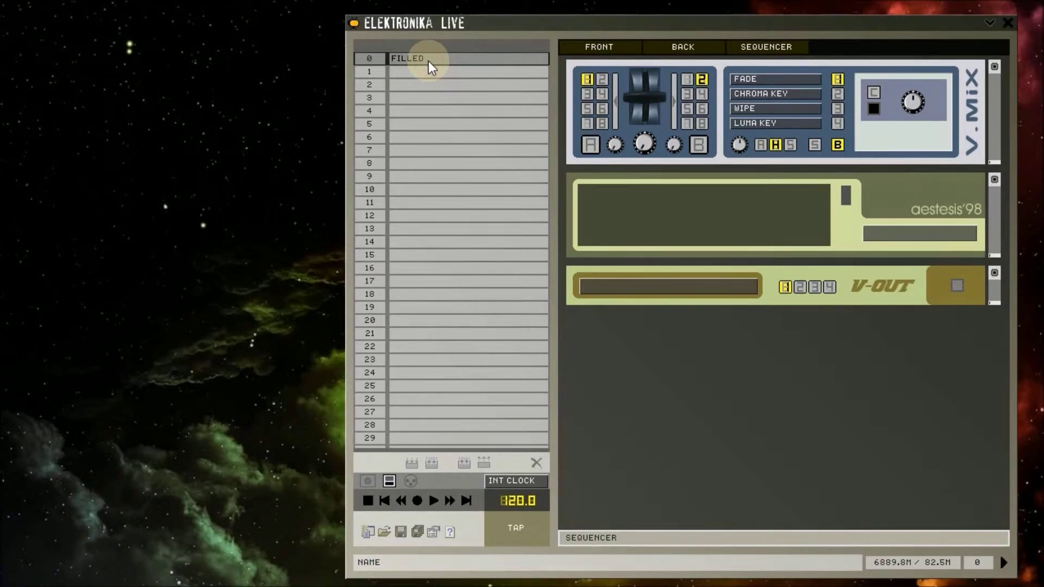
{"action": "double_click", "coordinate": [388, 60]}
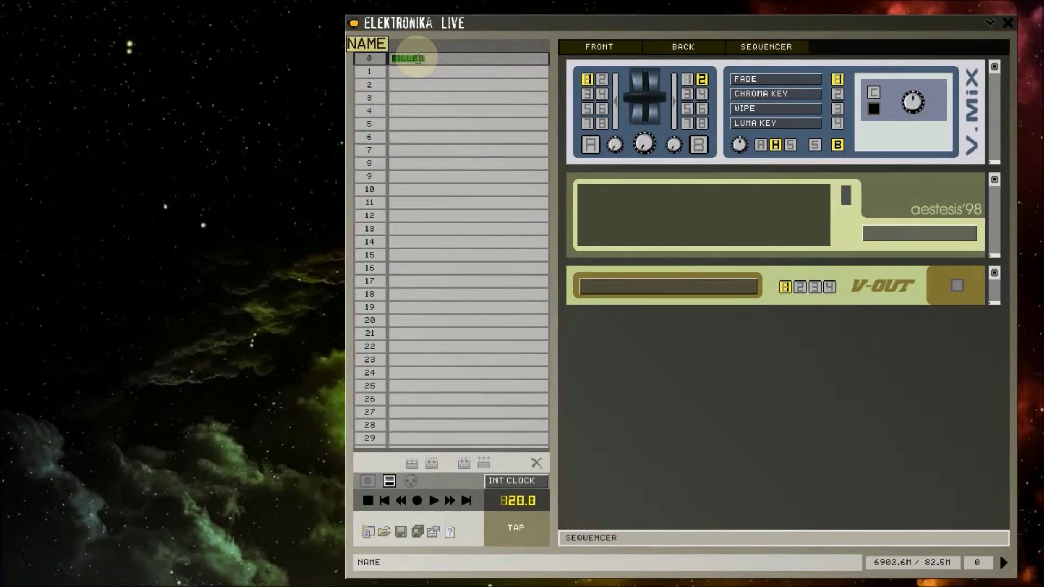
{"action": "type", "text": "First"}
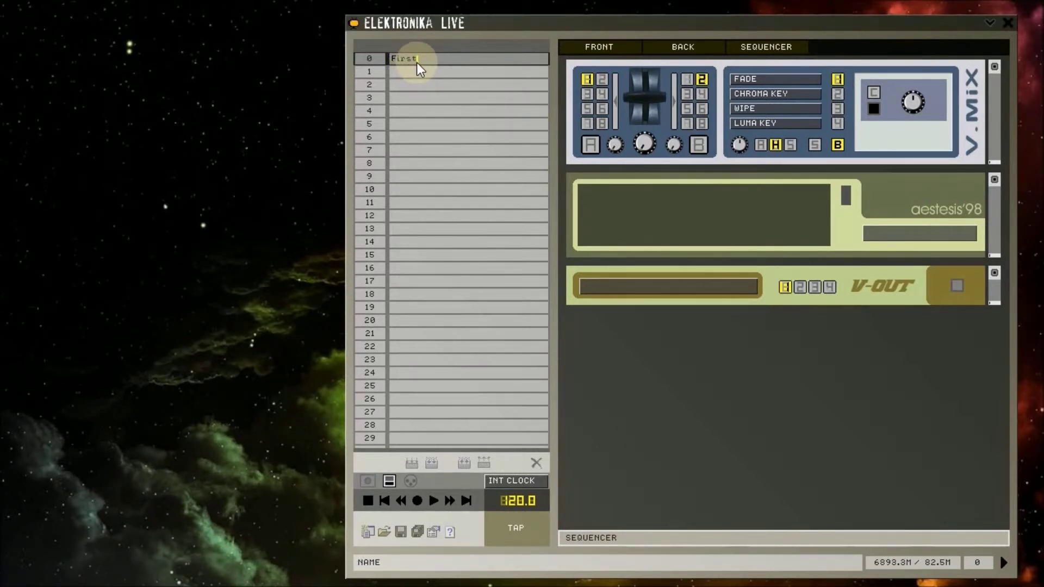
{"action": "key", "text": "Return"}
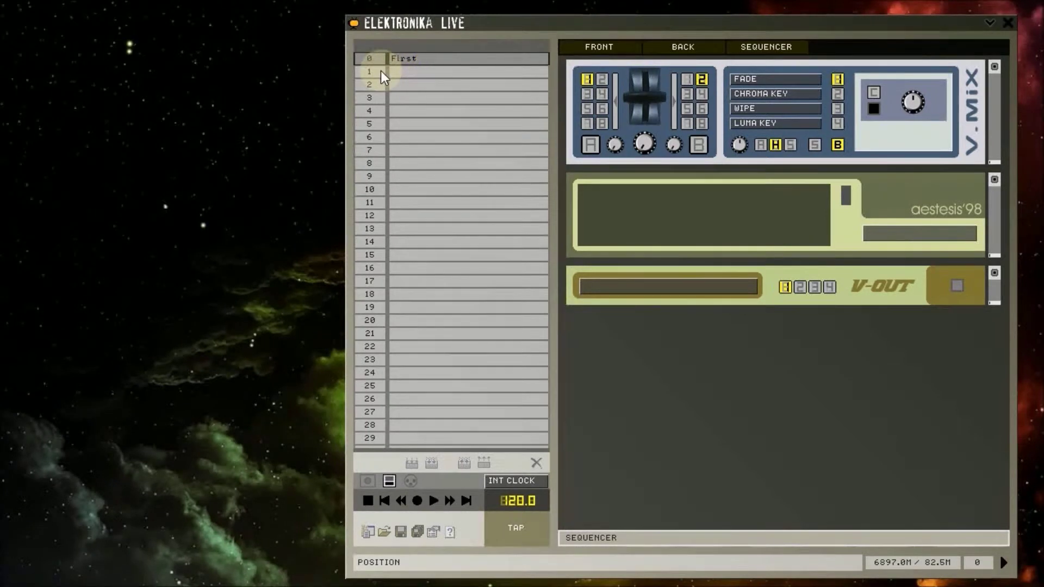
- With slot 1 selected, lower the V.Mix crossfader fully and load XTIME in the aestesis'98 module with its second row's second option
{"action": "left_click", "coordinate": [381, 70]}
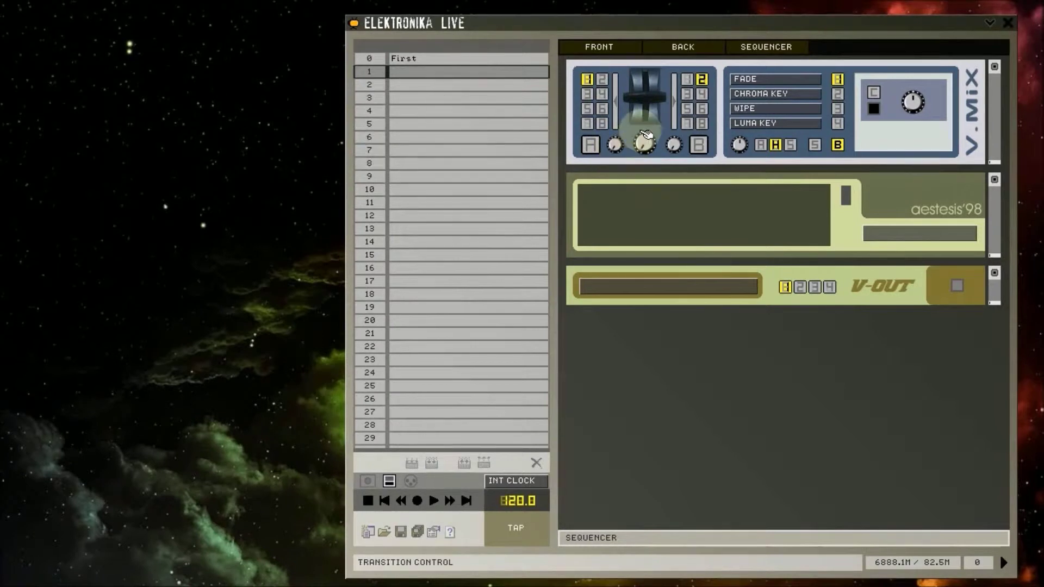
{"action": "mouse_move", "coordinate": [646, 136]}
{"action": "left_mouse_down"}
{"action": "mouse_move", "coordinate": [644, 92]}
{"action": "mouse_move", "coordinate": [645, 139]}
{"action": "left_mouse_up"}
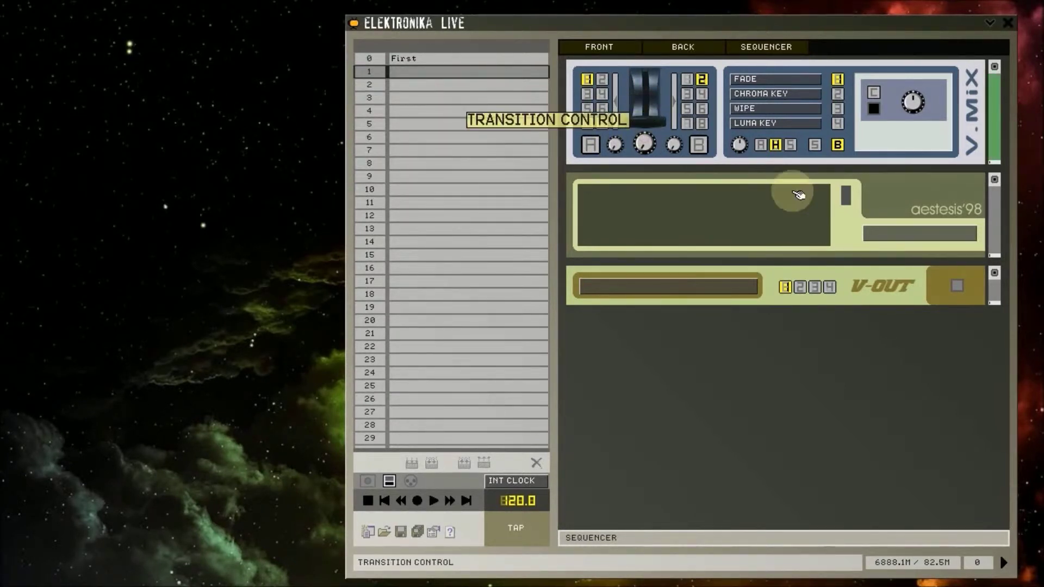
{"action": "left_click", "coordinate": [883, 226]}
{"action": "left_click", "coordinate": [851, 181]}
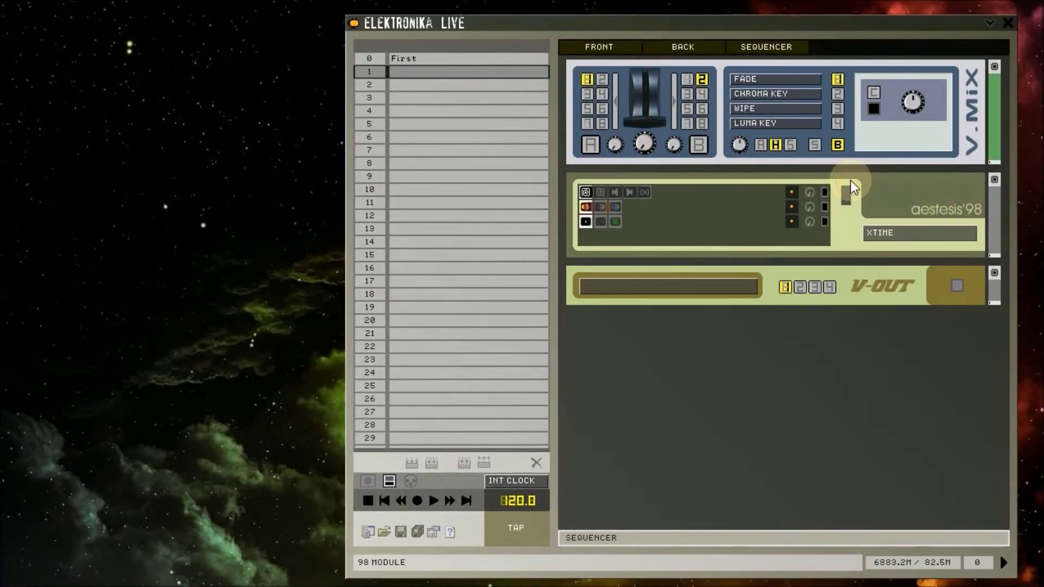
{"action": "left_click", "coordinate": [600, 206]}
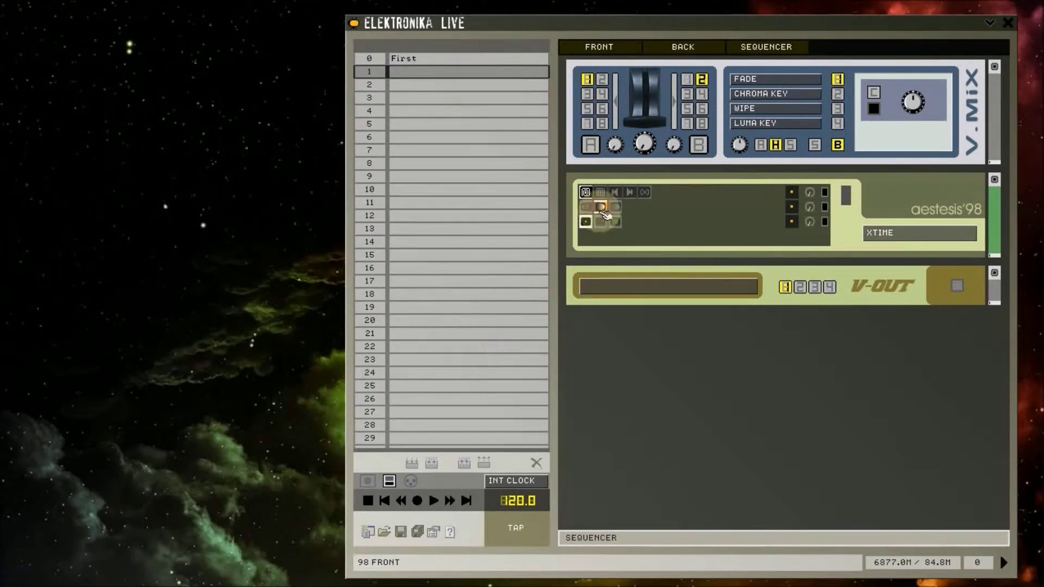
- Store the changed rack settings in preset slot 1 and name it "Second"
{"action": "left_click", "coordinate": [413, 462]}
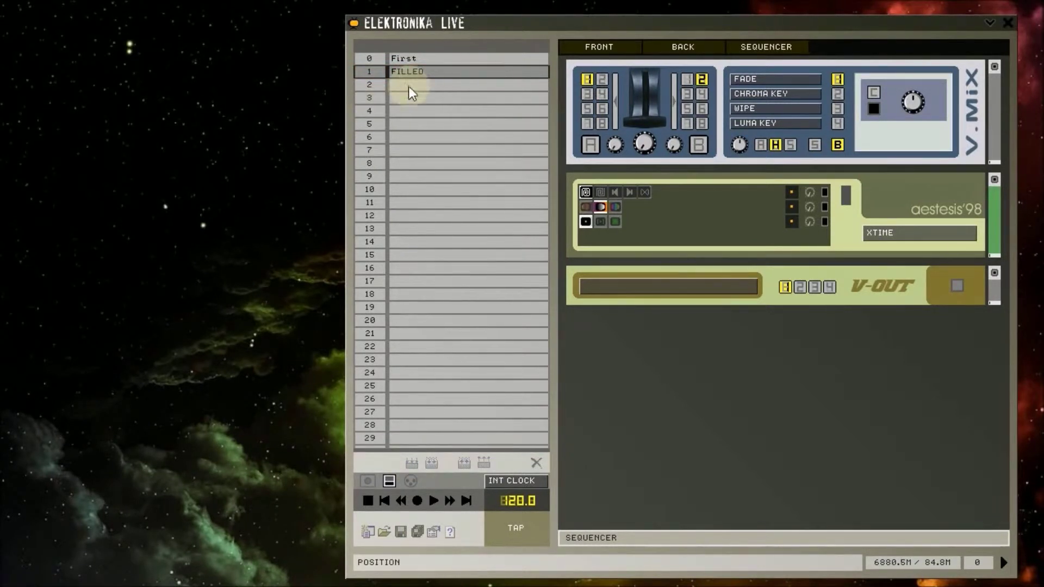
{"action": "left_click", "coordinate": [415, 73]}
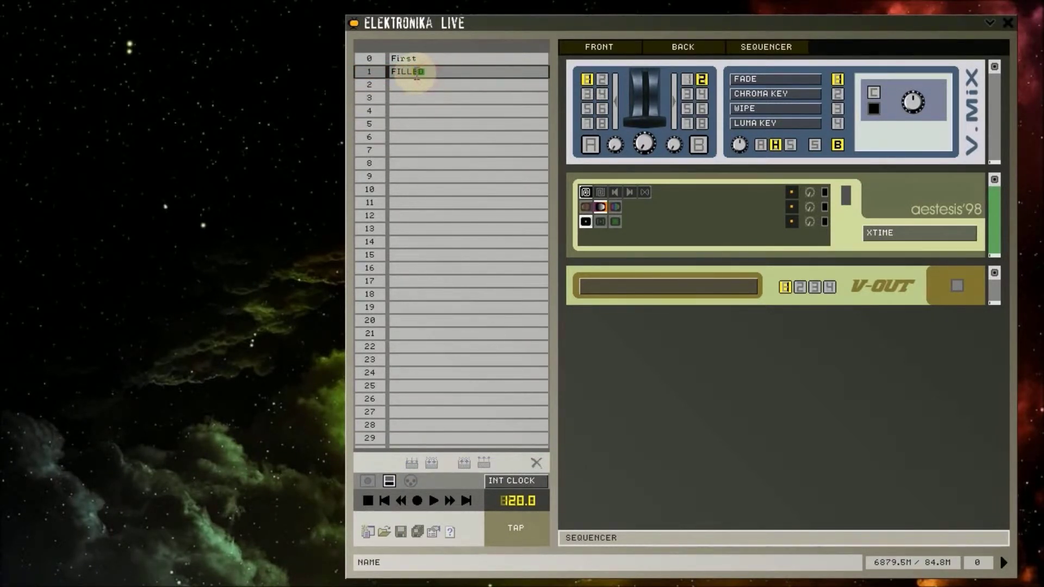
{"action": "key", "text": "Delete"}
{"action": "key", "text": "Delete"}
{"action": "key", "text": "BackSpace"}
{"action": "key", "text": "BackSpace"}
{"action": "key", "text": "BackSpace"}
{"action": "key", "text": "BackSpace"}
{"action": "type", "text": "Second"}
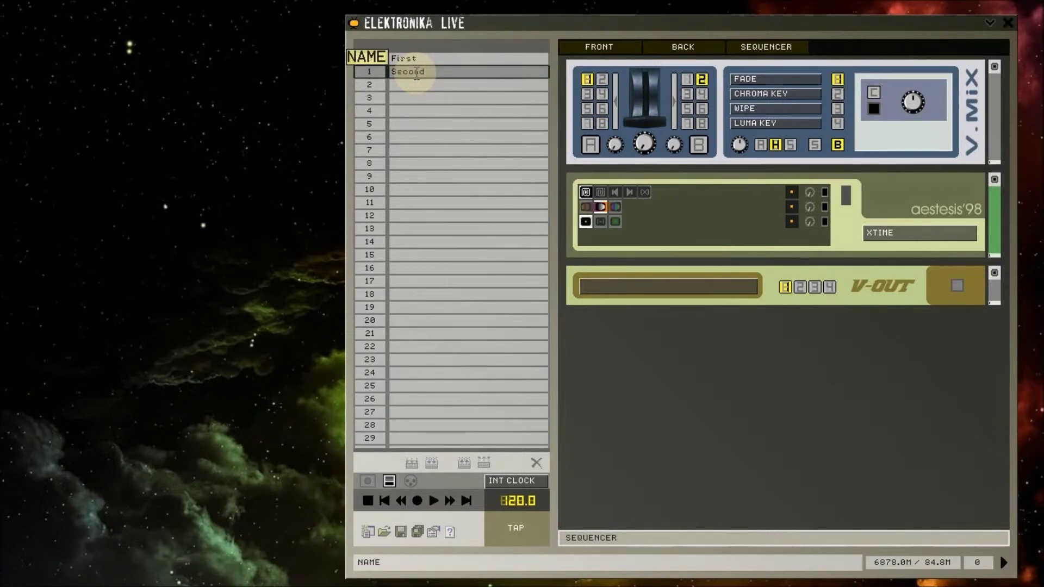
{"action": "key", "text": "Return"}
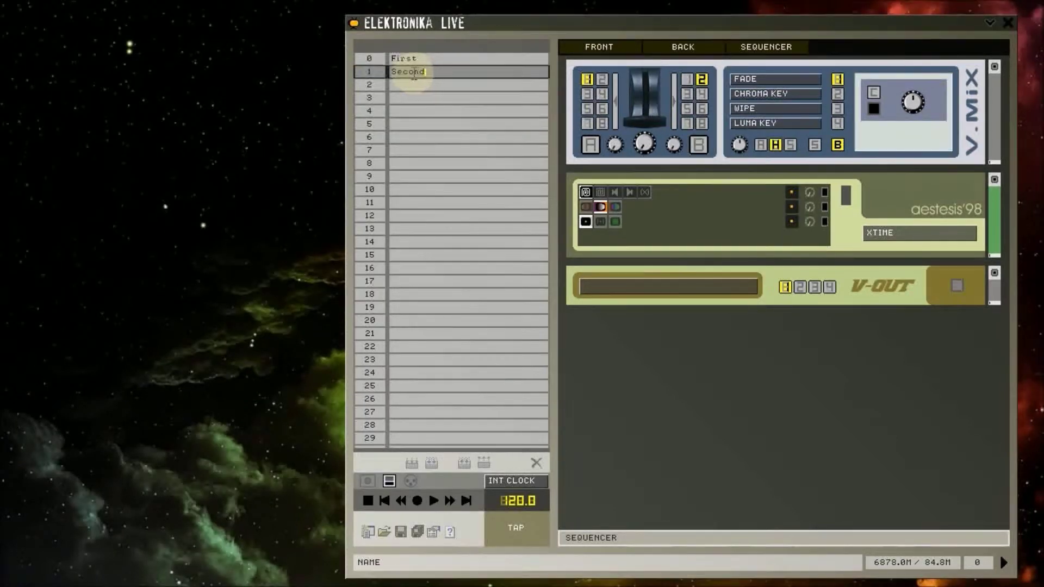
- Recall the "First" and "Second" presets alternately to compare the module settings, ending on "First"
{"action": "left_click", "coordinate": [381, 57]}
{"action": "left_click", "coordinate": [378, 70]}
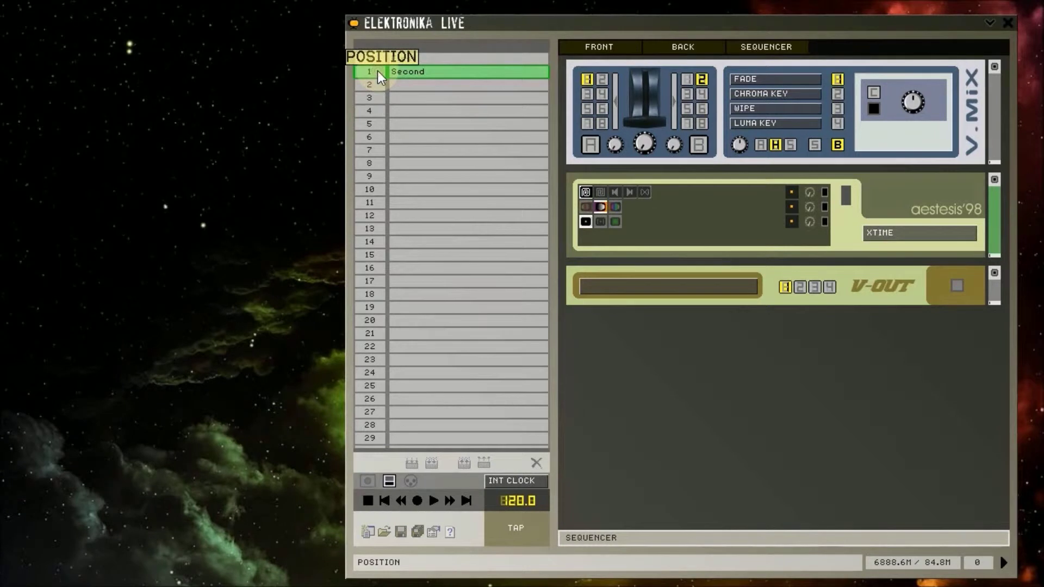
{"action": "left_click", "coordinate": [374, 60]}
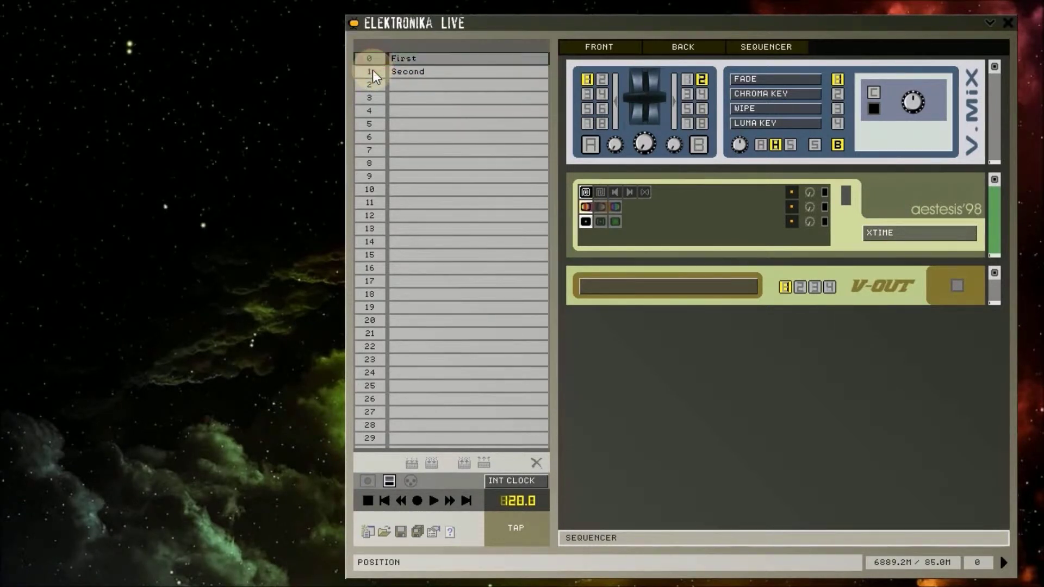
{"action": "left_click", "coordinate": [373, 70]}
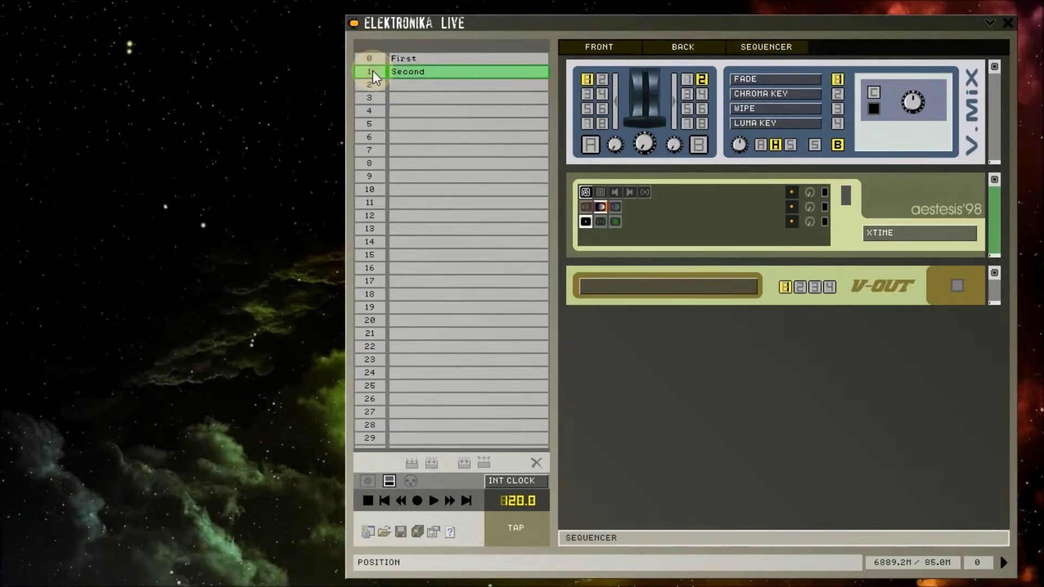
{"action": "double_click", "coordinate": [432, 56]}
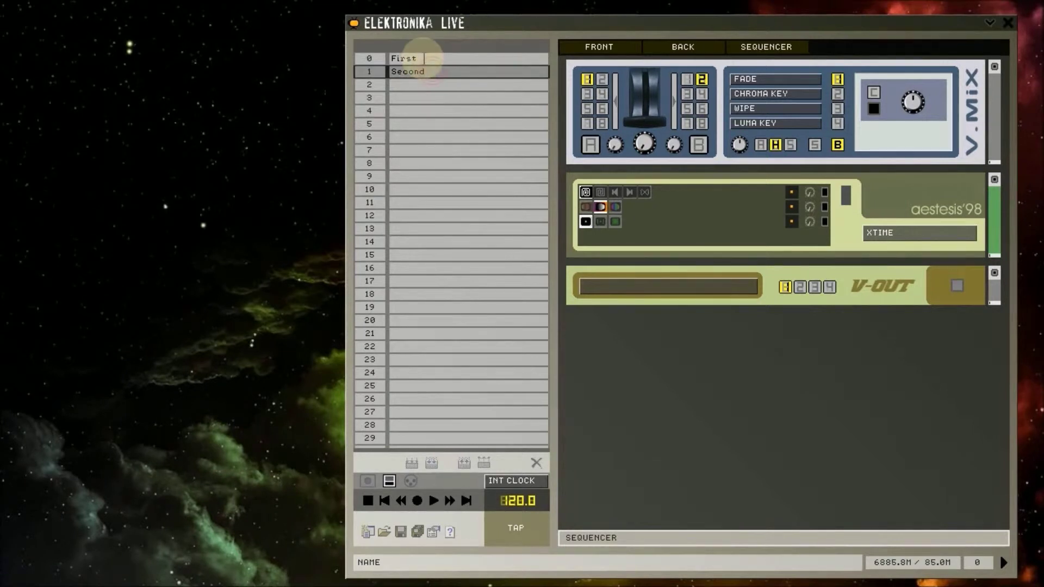
{"action": "left_click", "coordinate": [374, 68]}
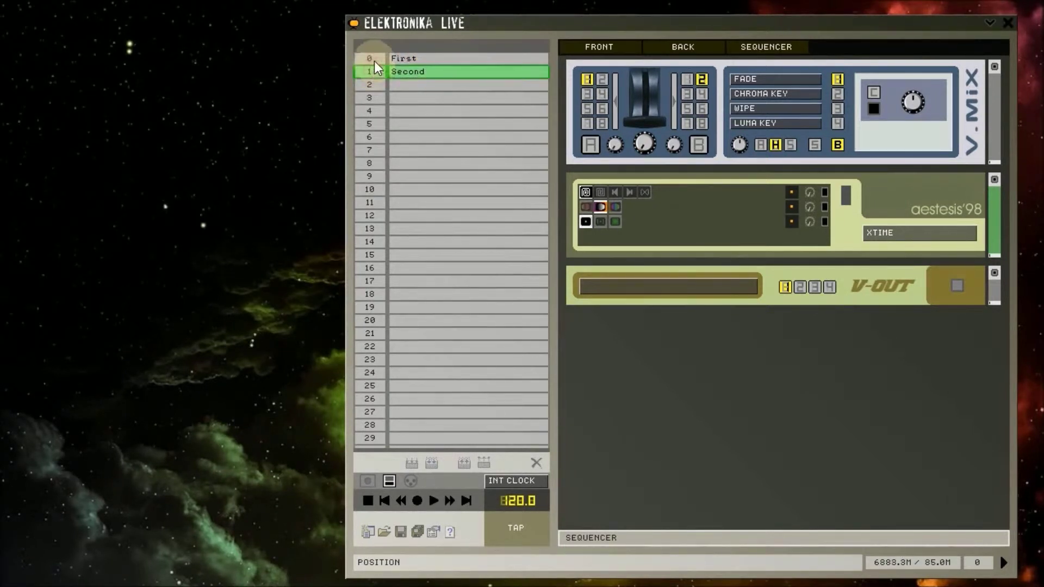
{"action": "left_click", "coordinate": [374, 59]}
{"action": "left_click", "coordinate": [378, 72]}
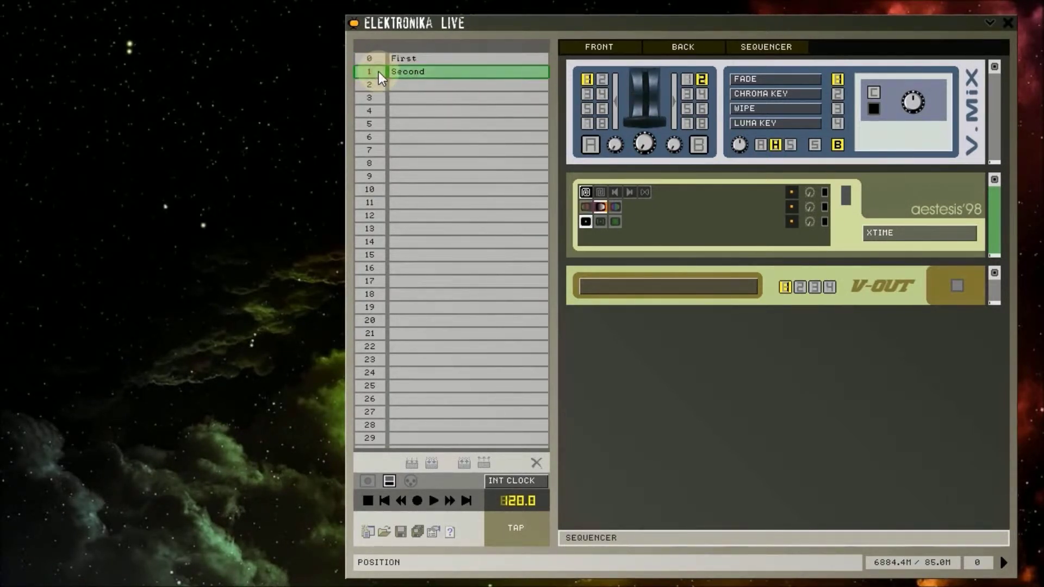
{"action": "left_click", "coordinate": [382, 59]}
{"action": "left_click", "coordinate": [382, 59]}
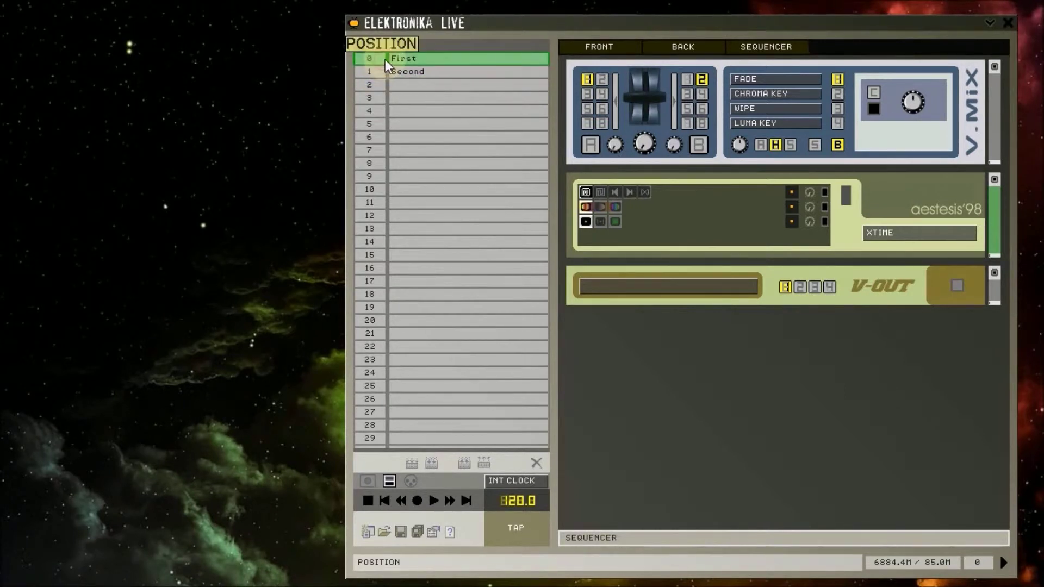
- Switch V-OUT to 2 with the V.Mix crossfader raised fully, and store this setup in preset slot 2 as "Third"
{"action": "left_click", "coordinate": [800, 287]}
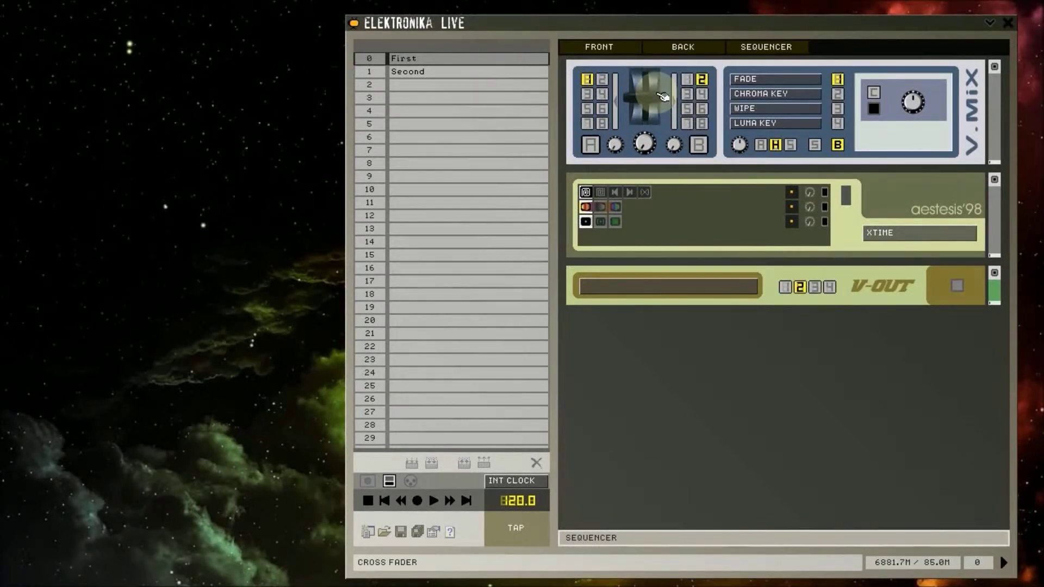
{"action": "left_click", "coordinate": [375, 86]}
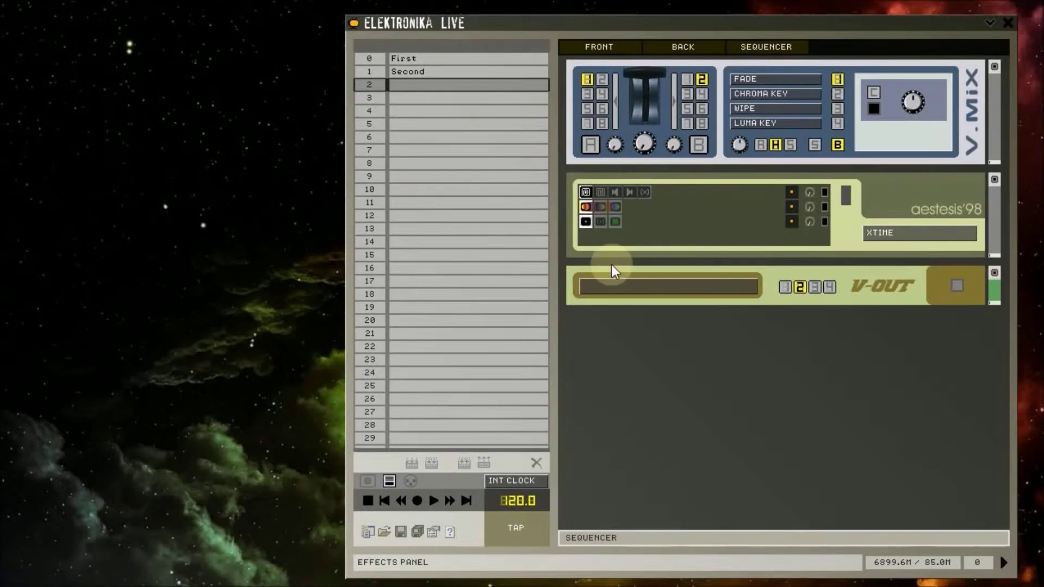
{"action": "left_click", "coordinate": [433, 464]}
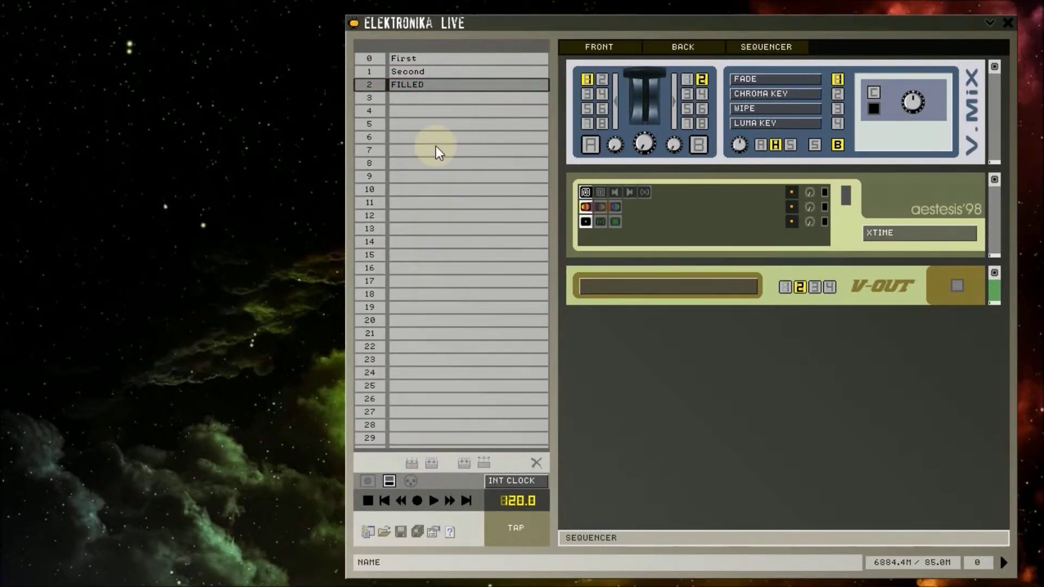
{"action": "double_click", "coordinate": [424, 86]}
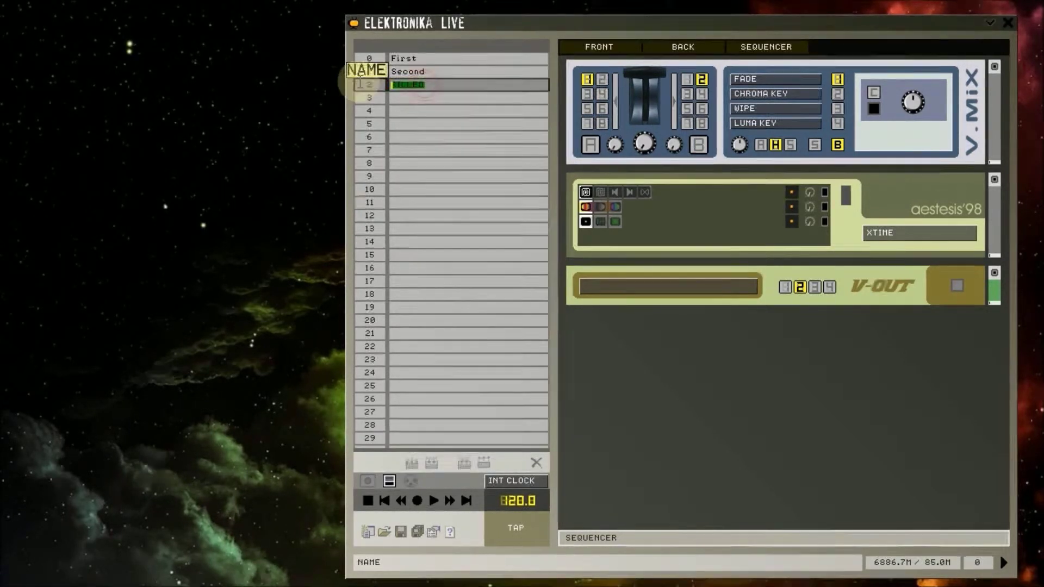
{"action": "type", "text": "Third"}
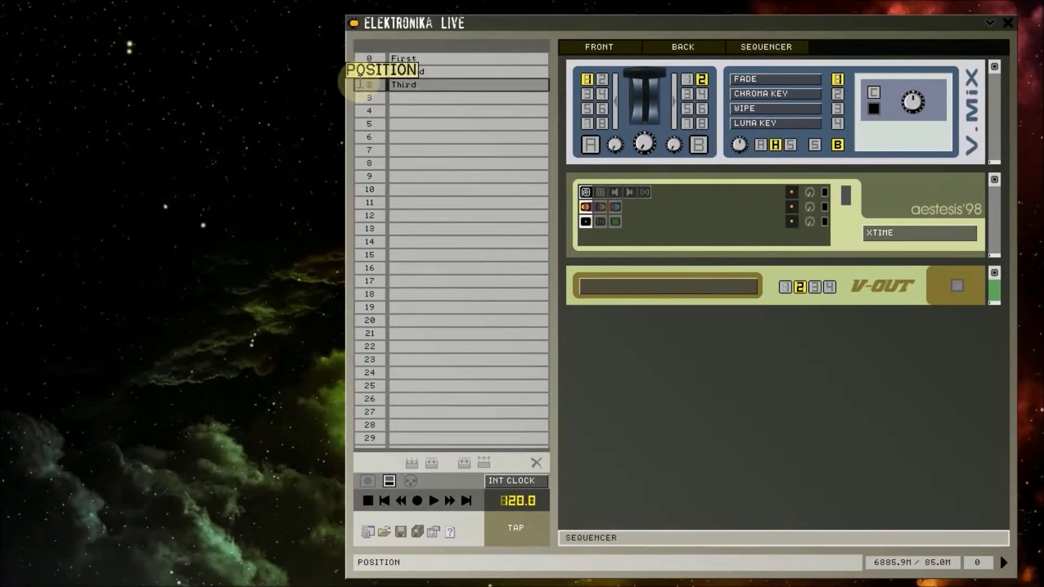
- Recall the "First" and "Third" presets alternately to compare the rack settings, ending on "First"
{"action": "left_click", "coordinate": [367, 63]}
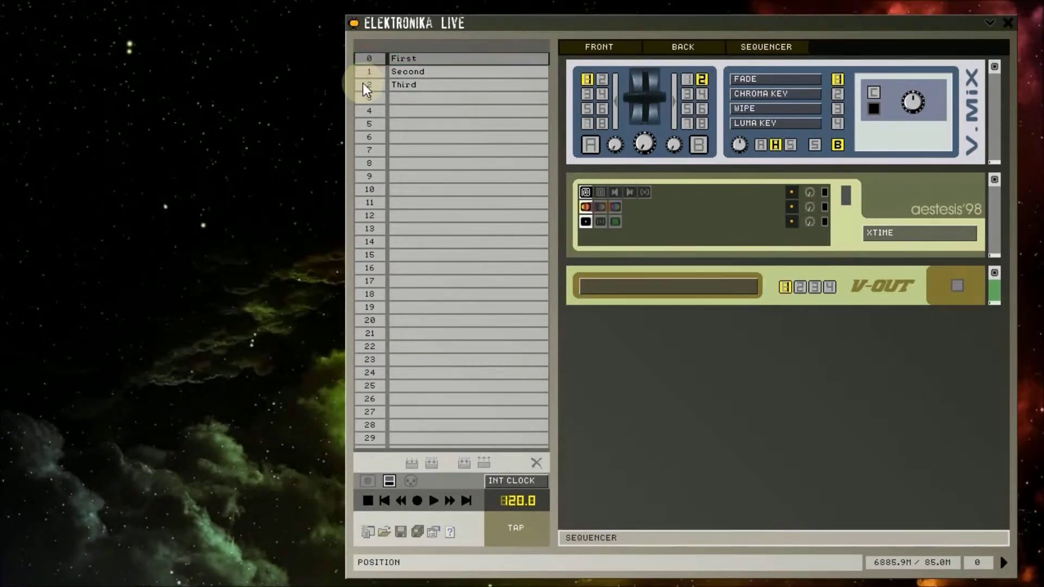
{"action": "left_click", "coordinate": [364, 85]}
{"action": "left_click", "coordinate": [369, 57]}
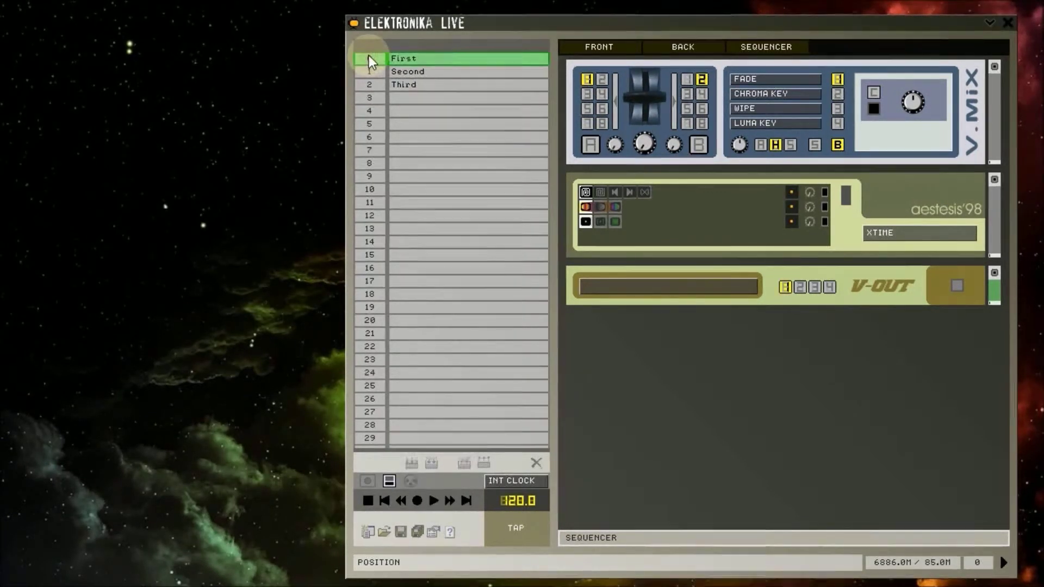
{"action": "left_click", "coordinate": [369, 84]}
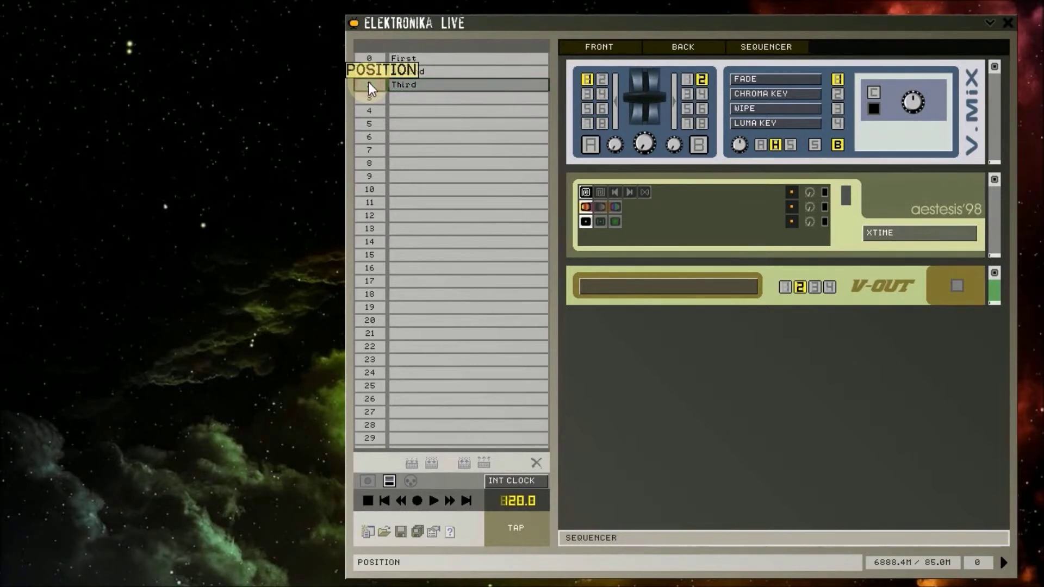
{"action": "left_click", "coordinate": [374, 58]}
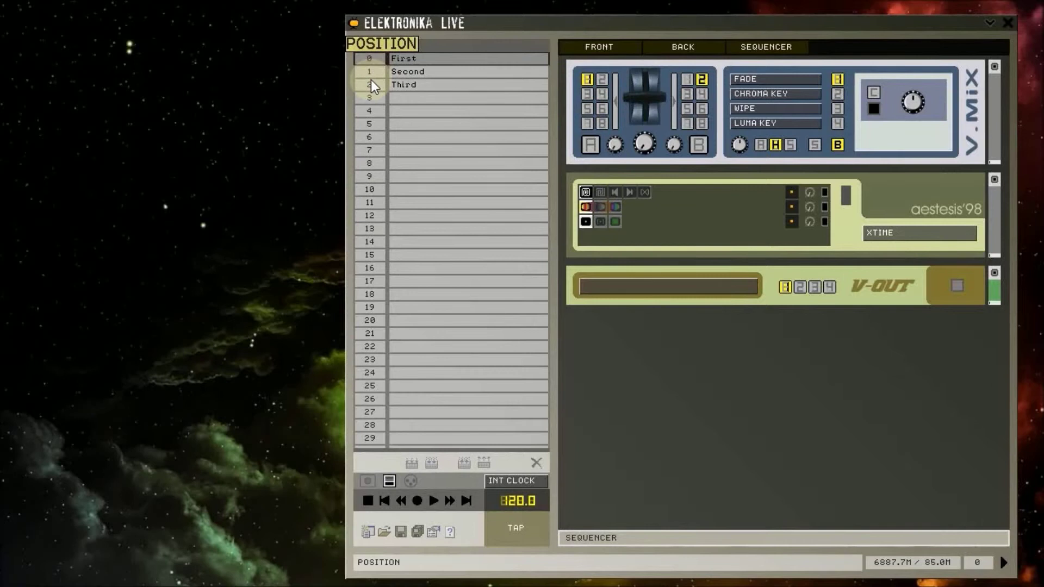
- Recall the "Second" and "Third" presets alternately to compare the V-OUT setting, ending on "Second"
{"action": "left_click", "coordinate": [372, 71]}
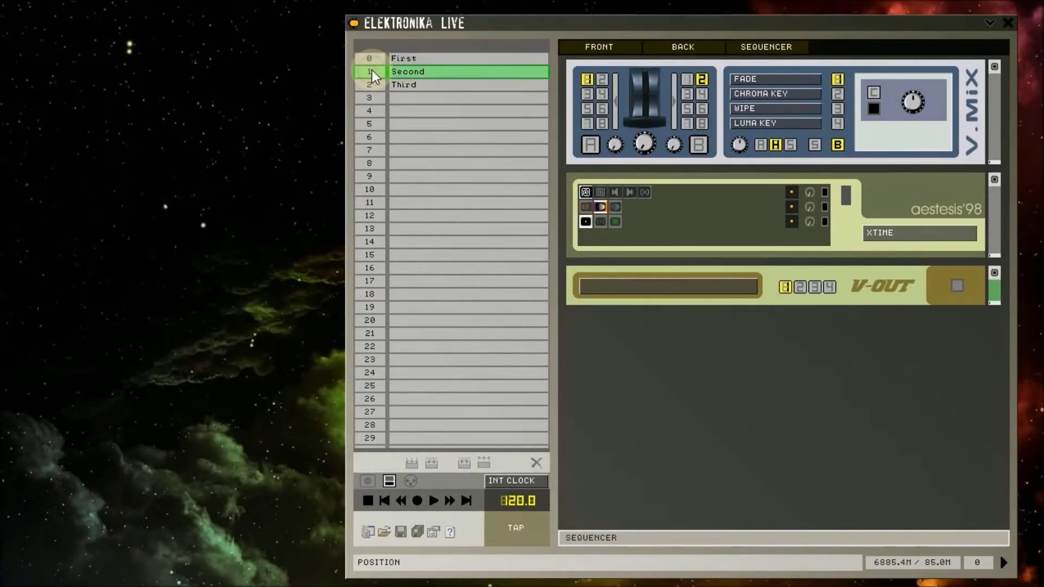
{"action": "left_click", "coordinate": [369, 82]}
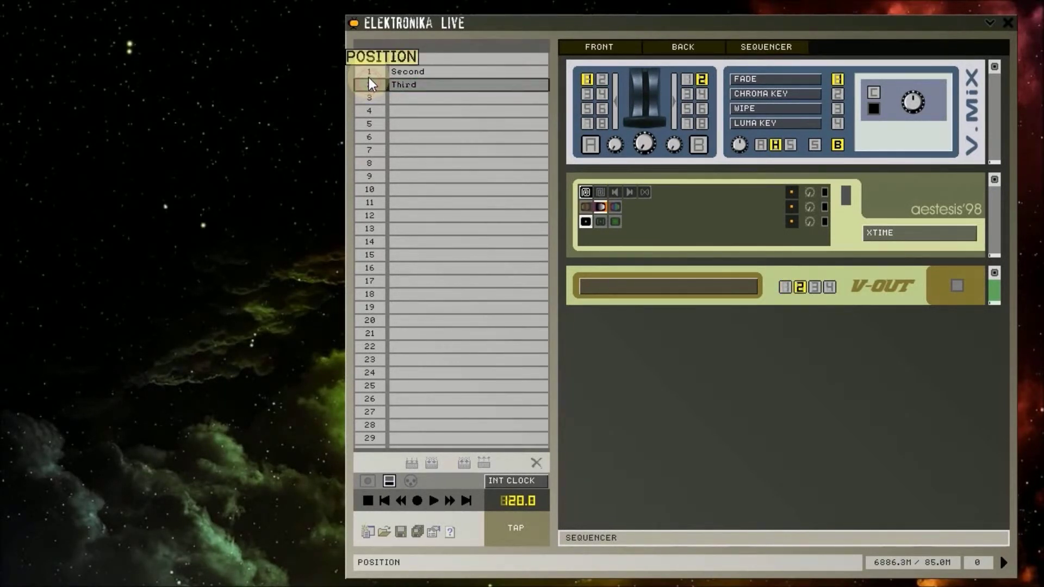
{"action": "left_click", "coordinate": [368, 72]}
{"action": "left_click", "coordinate": [369, 82]}
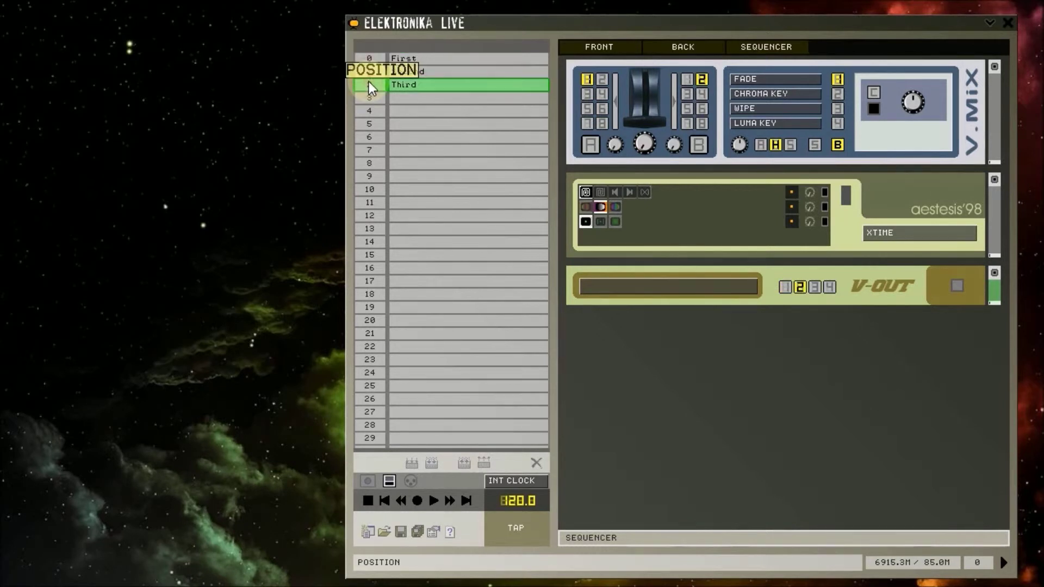
{"action": "left_click", "coordinate": [370, 75]}
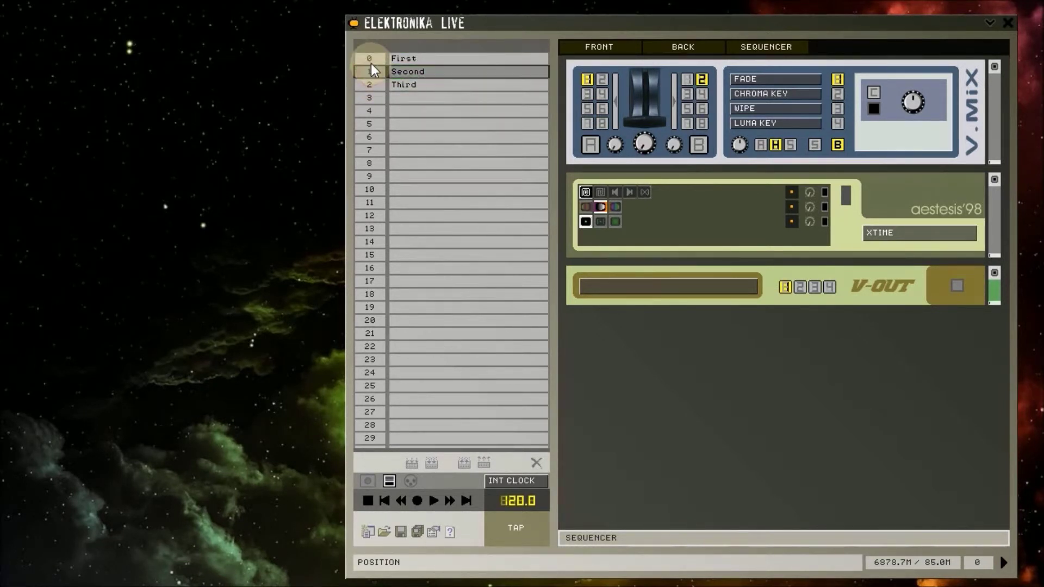
- Switch repeatedly among the "First", "Second" and "Third" presets to compare all module settings, ending on "Third"
{"action": "left_click", "coordinate": [371, 60]}
{"action": "left_click", "coordinate": [371, 82]}
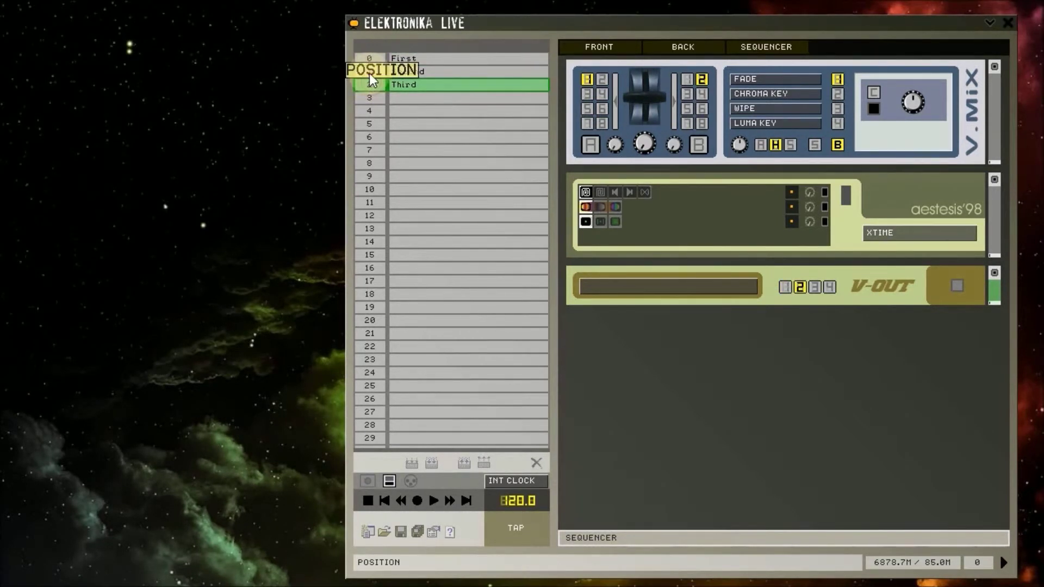
{"action": "left_click", "coordinate": [369, 71]}
{"action": "left_click", "coordinate": [371, 82]}
{"action": "left_click", "coordinate": [372, 73]}
{"action": "left_click", "coordinate": [373, 79]}
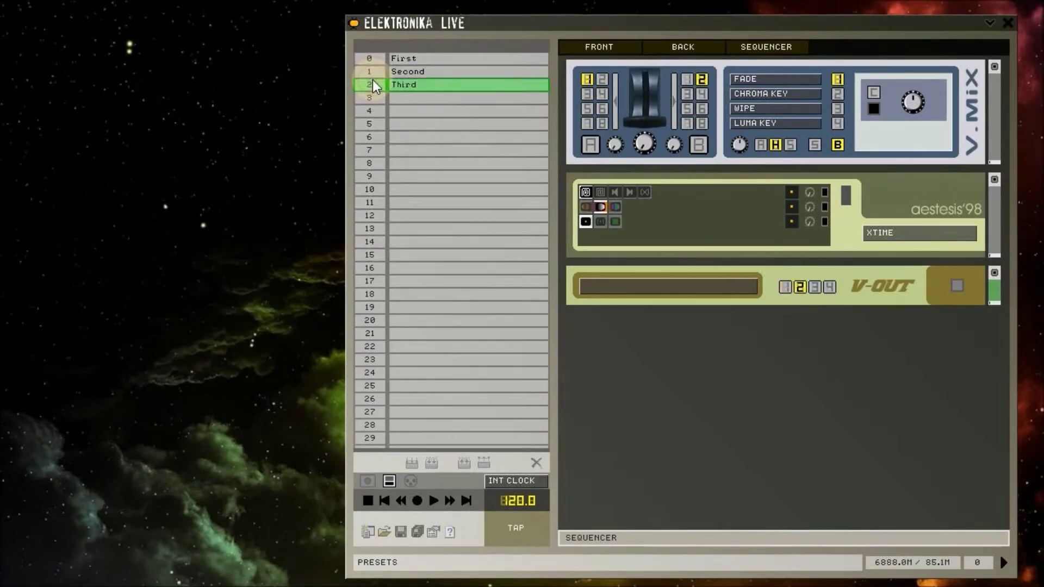
{"action": "left_click", "coordinate": [371, 58]}
{"action": "left_click", "coordinate": [373, 82]}
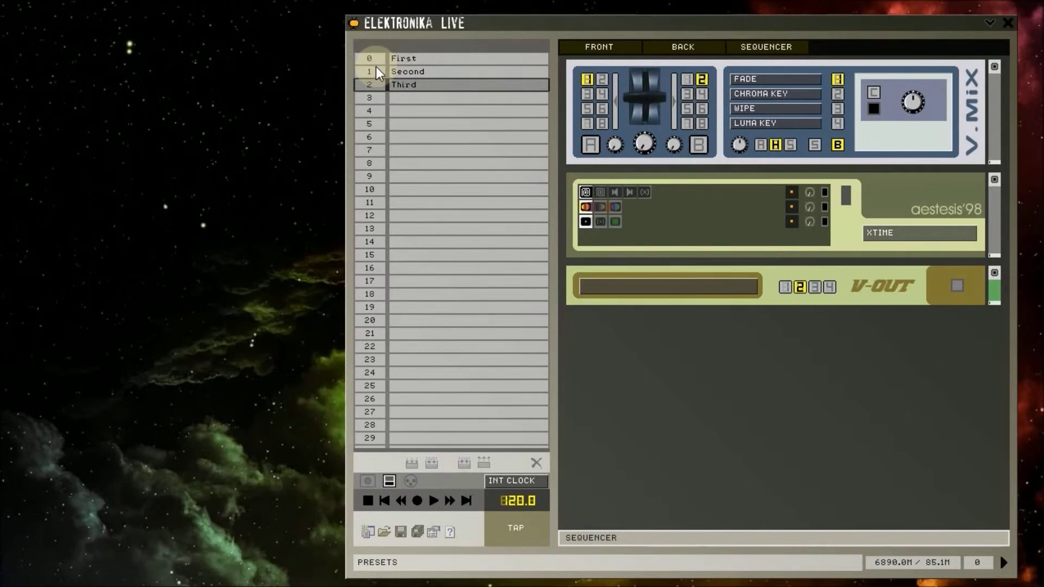
- Recall the "Second" preset for the whole rack, and load the "First" preset into the V.Mix module only
{"action": "left_click", "coordinate": [376, 66]}
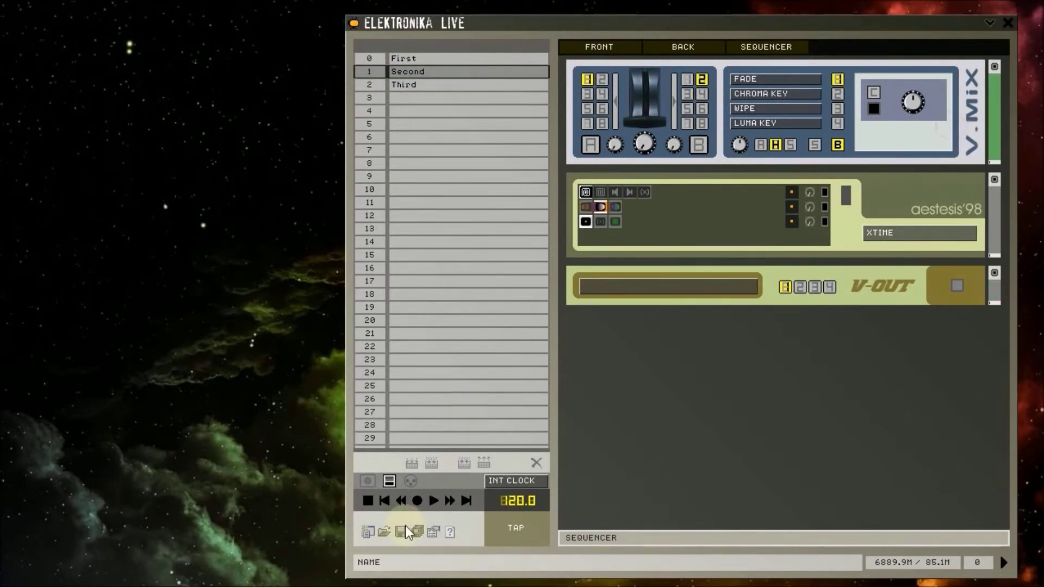
{"action": "left_click", "coordinate": [376, 60]}
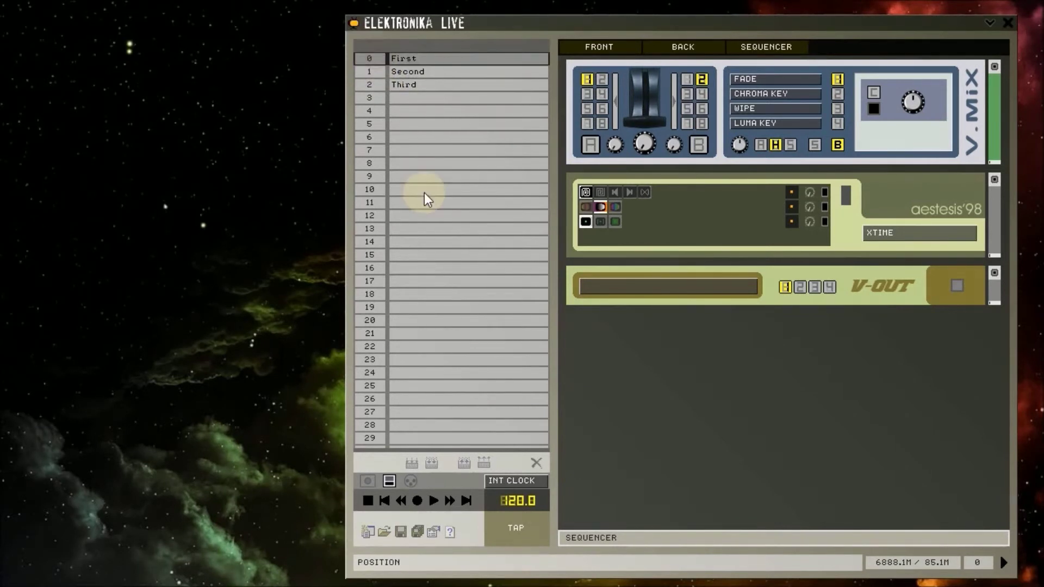
{"action": "left_click", "coordinate": [464, 463]}
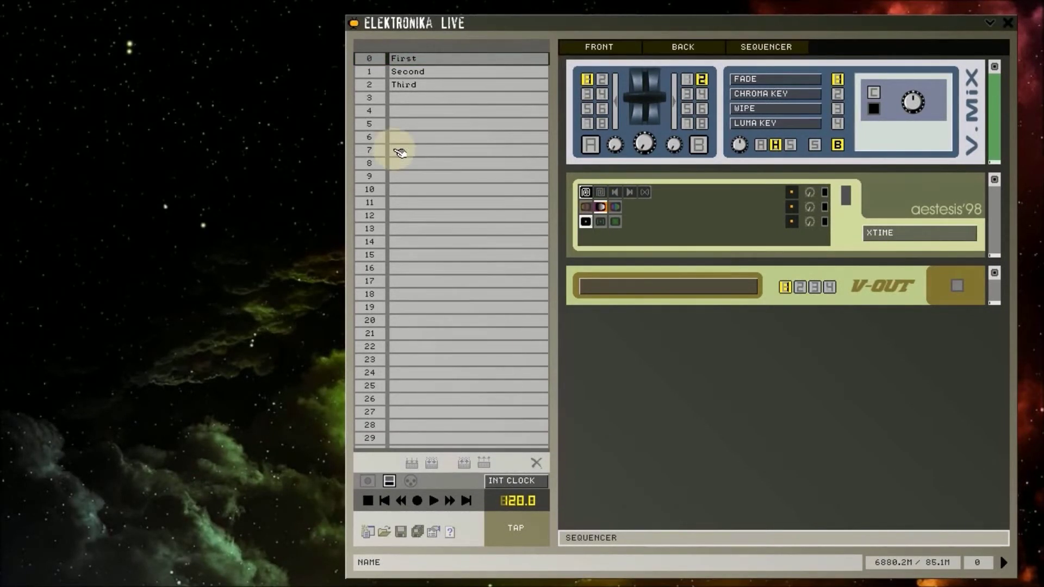
- Delete the "Third" preset from slot 2
{"action": "left_click", "coordinate": [364, 85]}
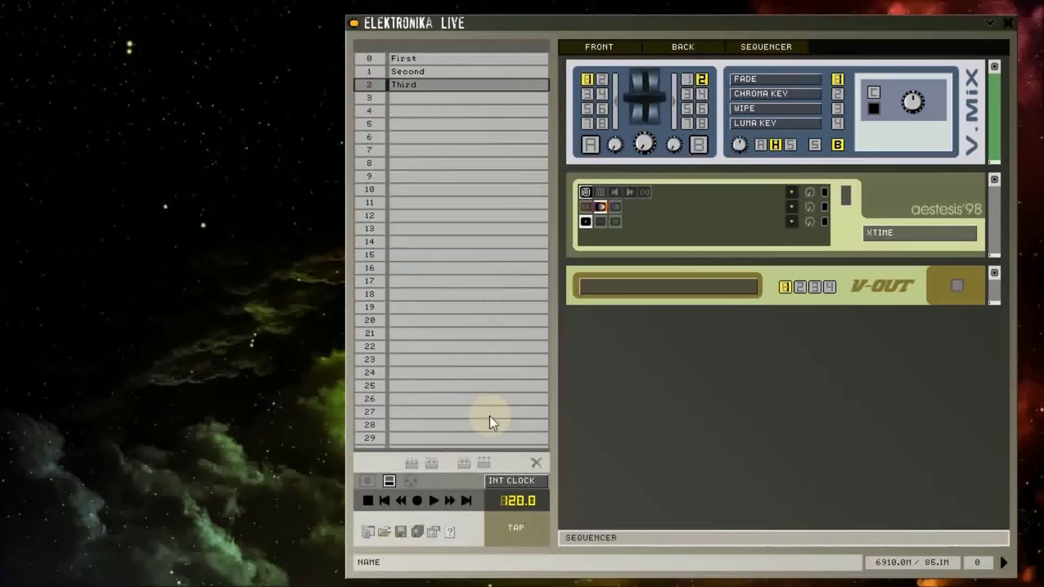
{"action": "left_click", "coordinate": [534, 462]}
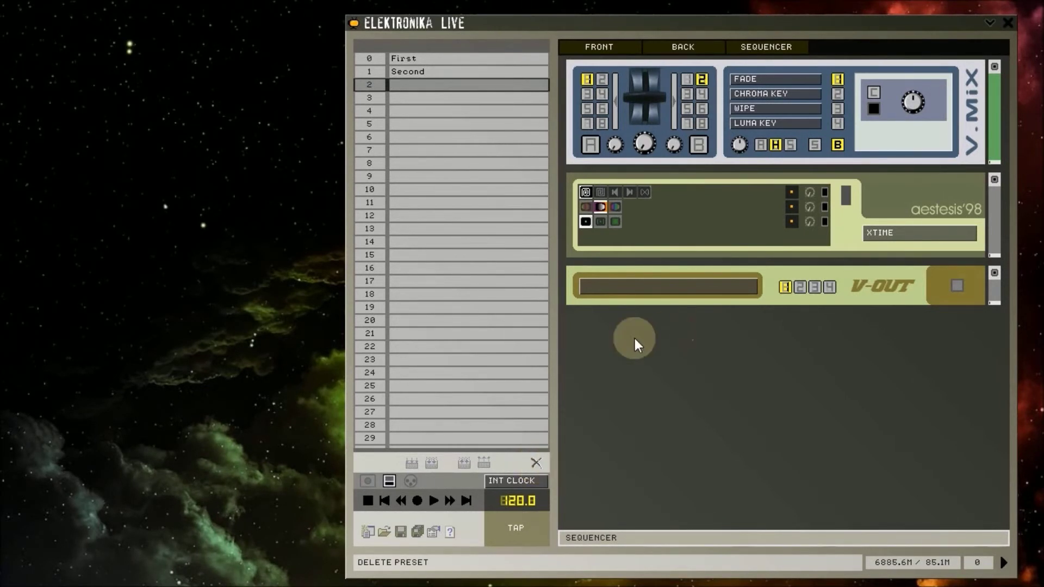
{"action": "left_click", "coordinate": [653, 289]}
{"action": "left_click", "coordinate": [634, 398]}
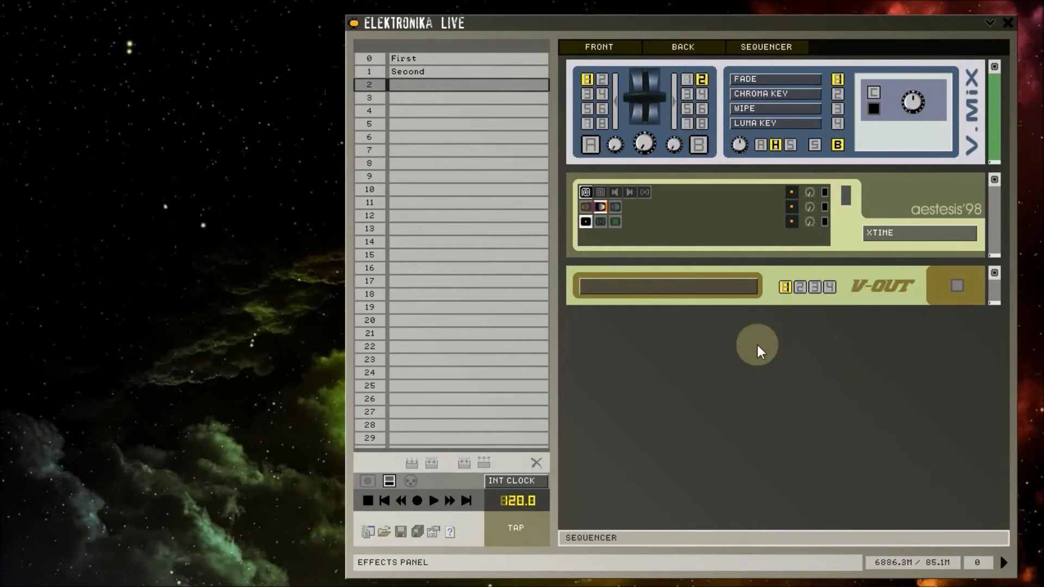
- Open the program properties to examine the MIDI input and preset options, and close them without changes
{"action": "left_click", "coordinate": [433, 532]}
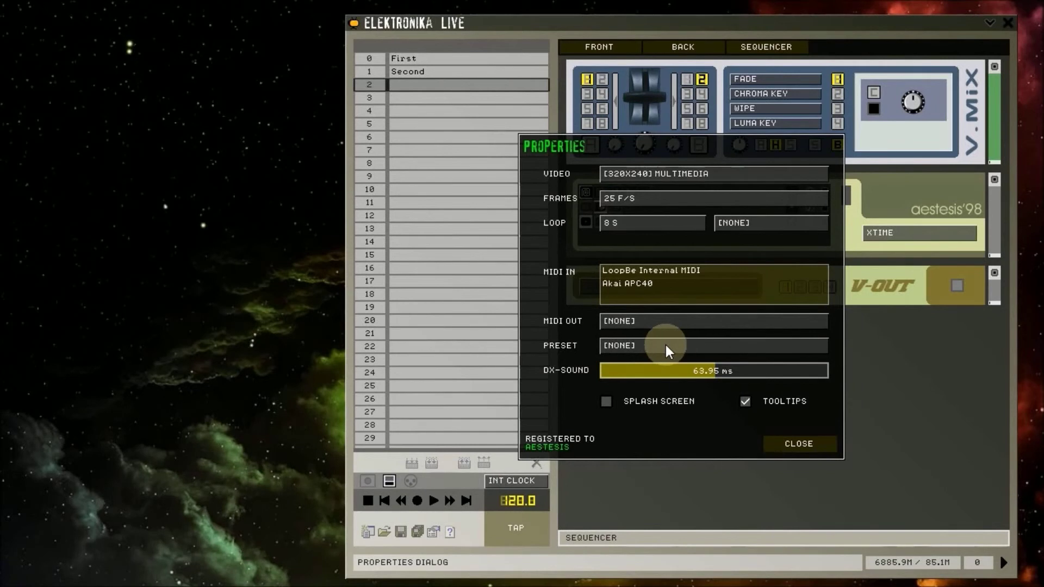
{"action": "left_click", "coordinate": [800, 445]}
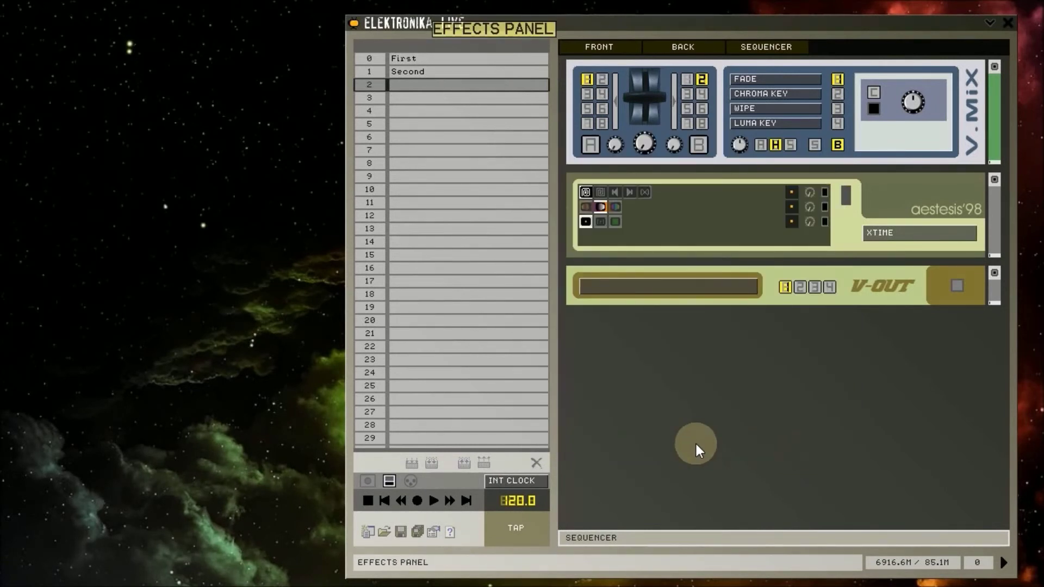